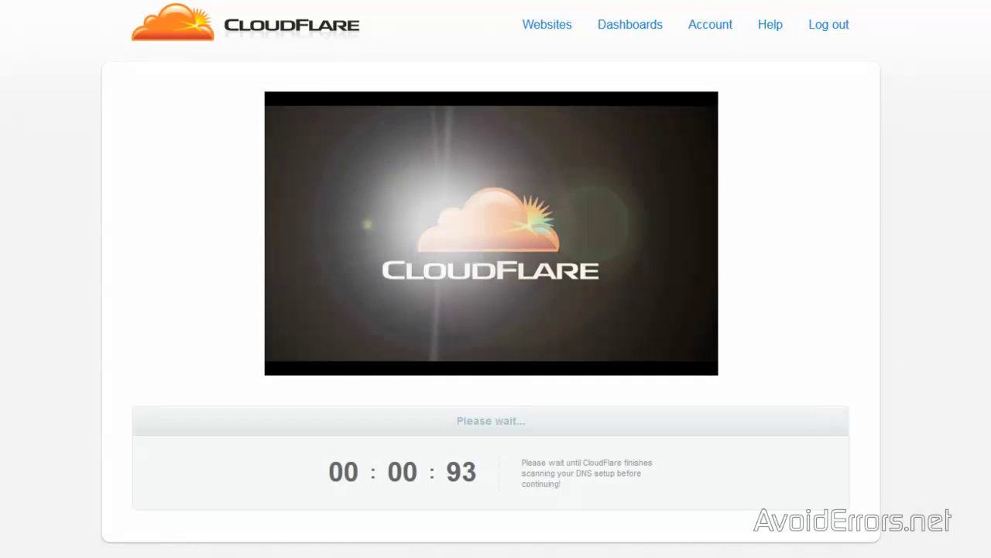
Wait for the CloudFlare DNS scan countdown to finish for the domain.
mouse_move(289, 339)
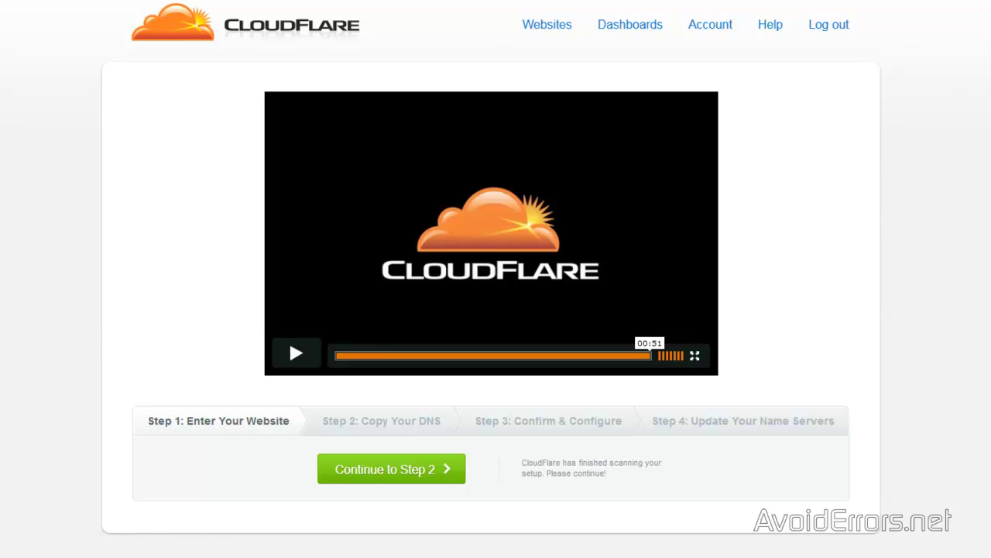
Continue to Step 2, review the scanned DNS records and confirm them.
left_click(399, 469)
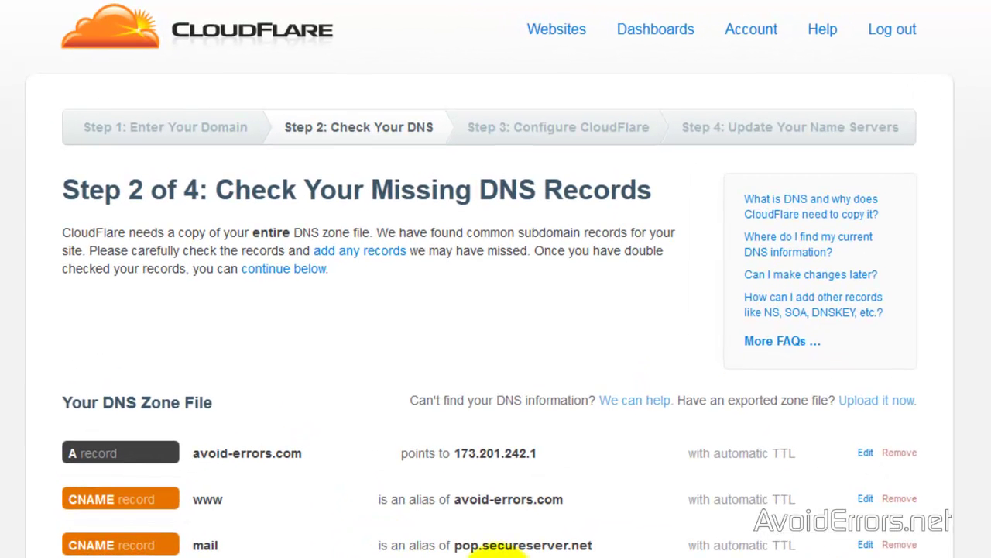
scroll(495, 310, "down", 6)
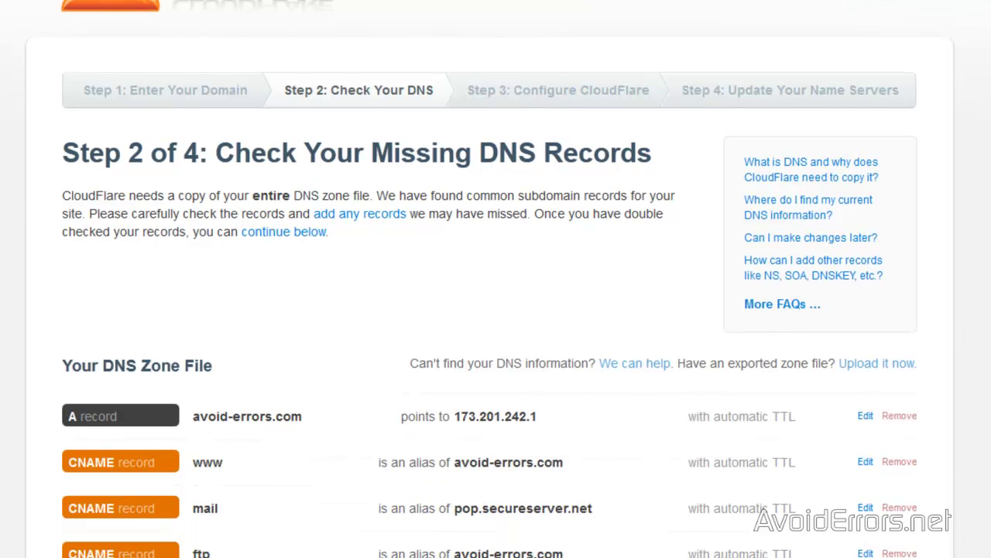
scroll(495, 310, "down", 5)
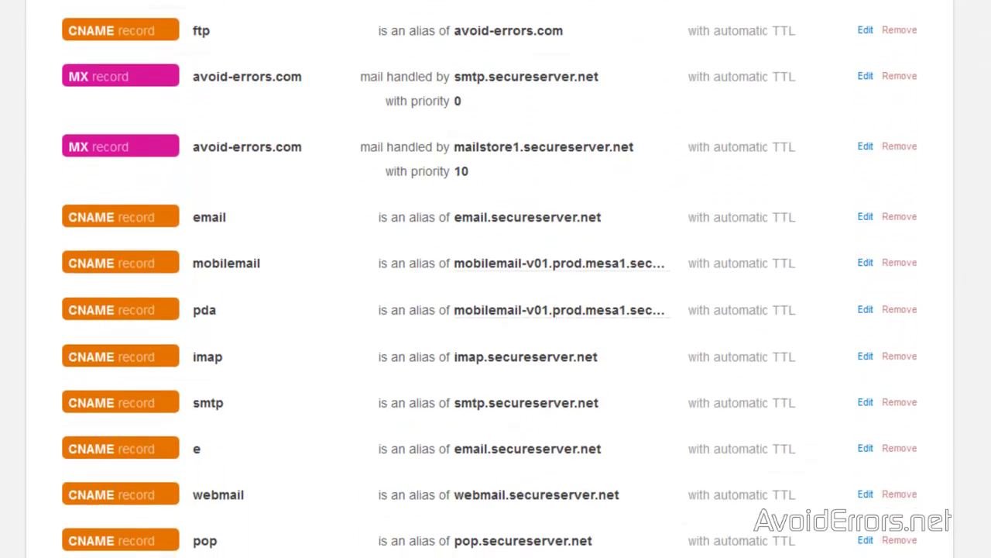
scroll(796, 531, "down", 4)
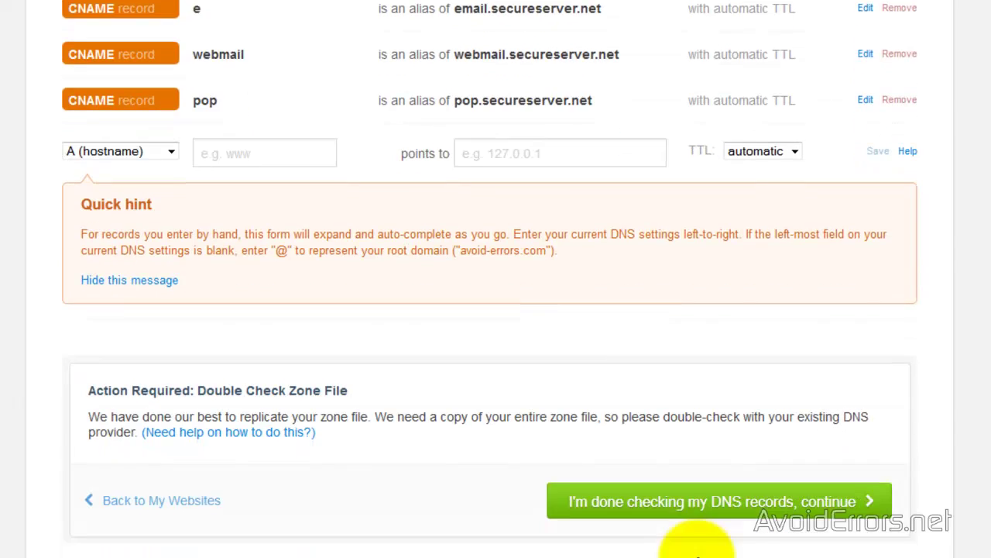
left_click(706, 350)
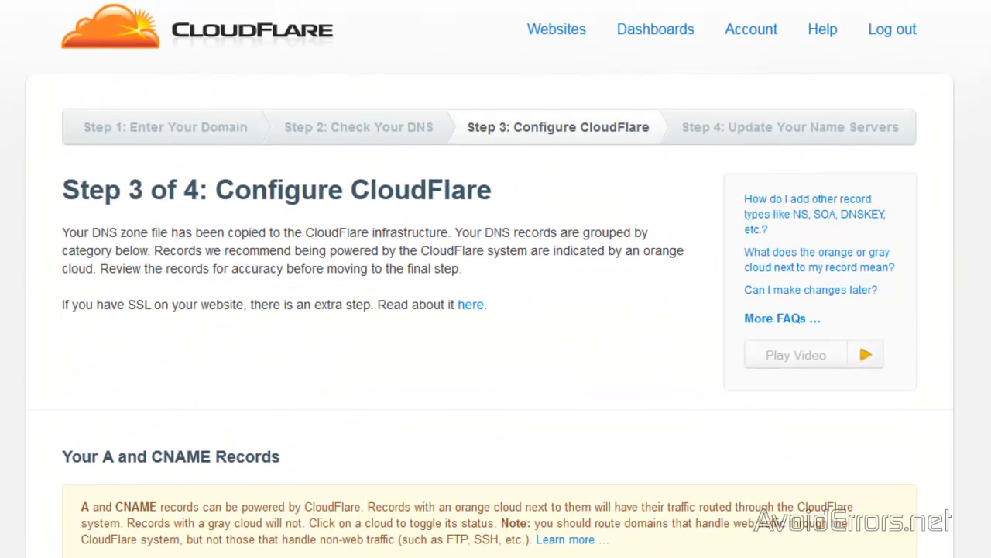
Review the Step 3 settings and accept them to reach Step 4's name servers.
scroll(496, 309, "down", 8)
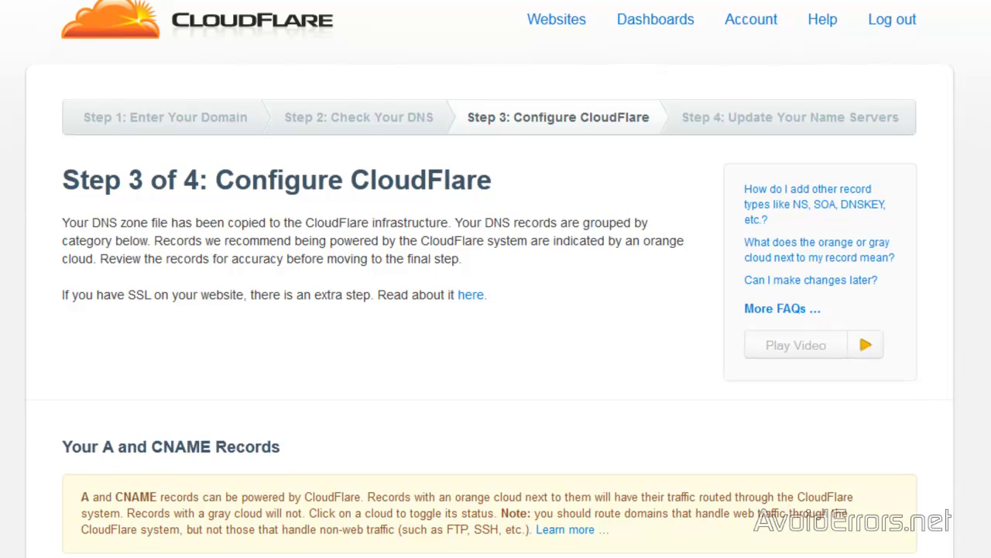
scroll(496, 310, "down", 9)
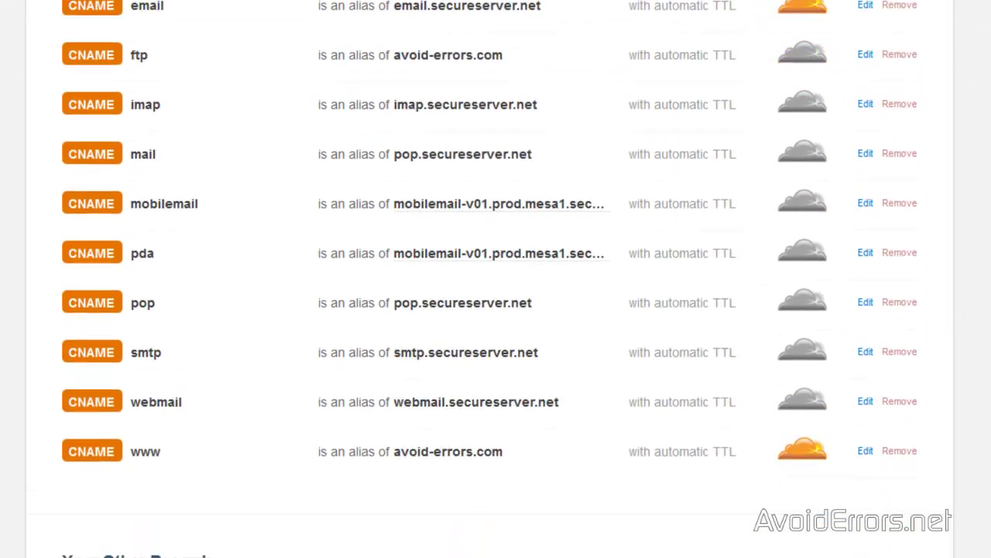
scroll(752, 425, "down", 4)
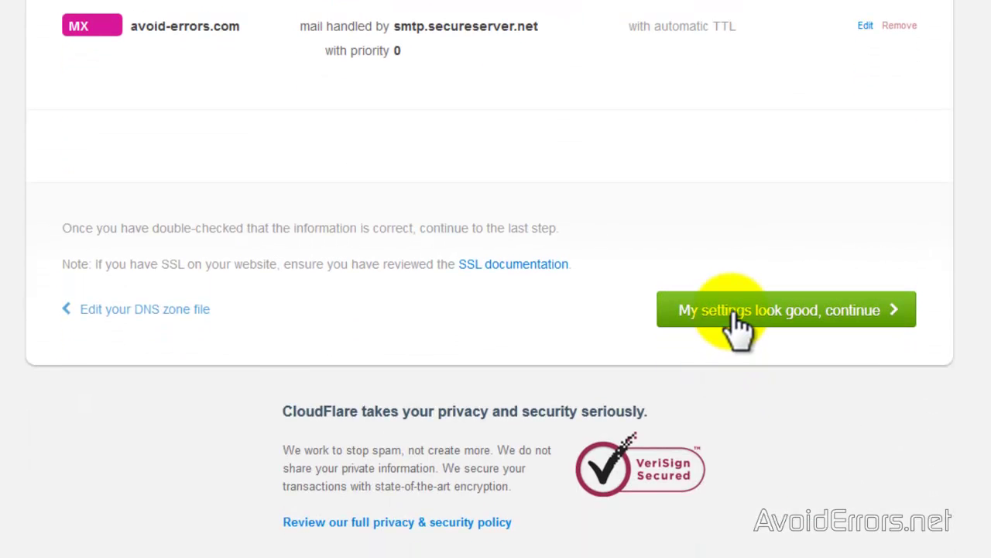
left_click(731, 311)
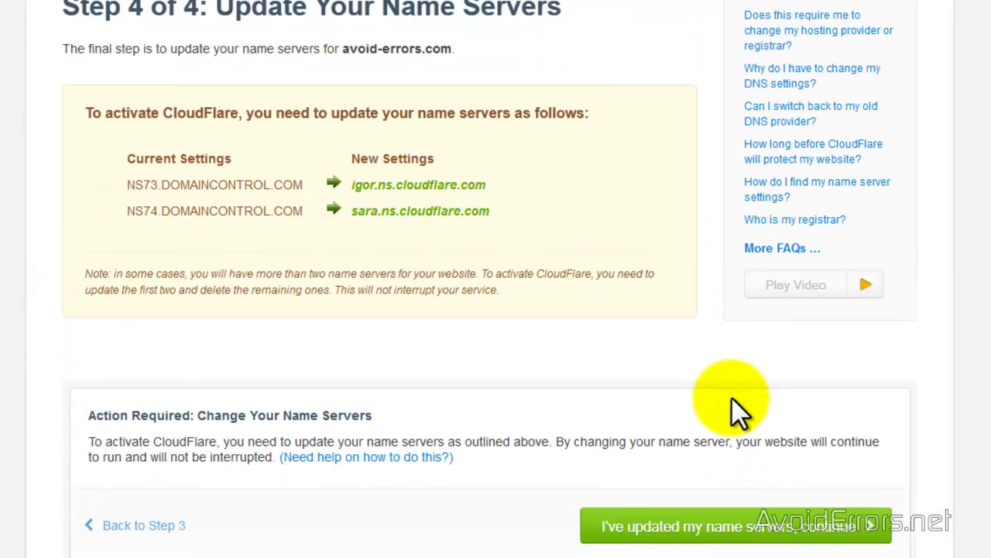
Scroll up to the login fields at the top of the GoDaddy home page.
scroll(731, 410, "up", 3)
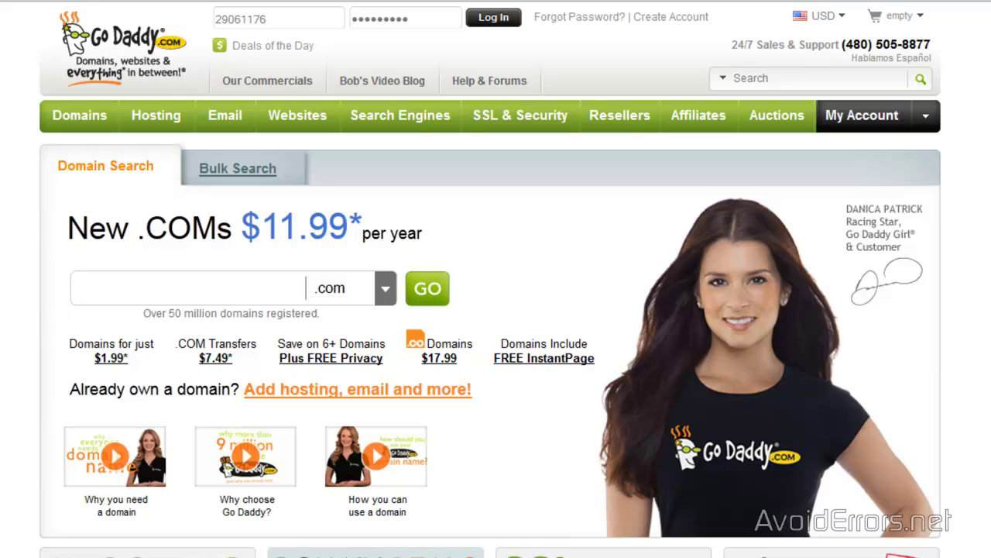
Log in to GoDaddy and open Set Nameservers for AVOID-ERRORS.COM in the Domain Manager.
left_click(495, 17)
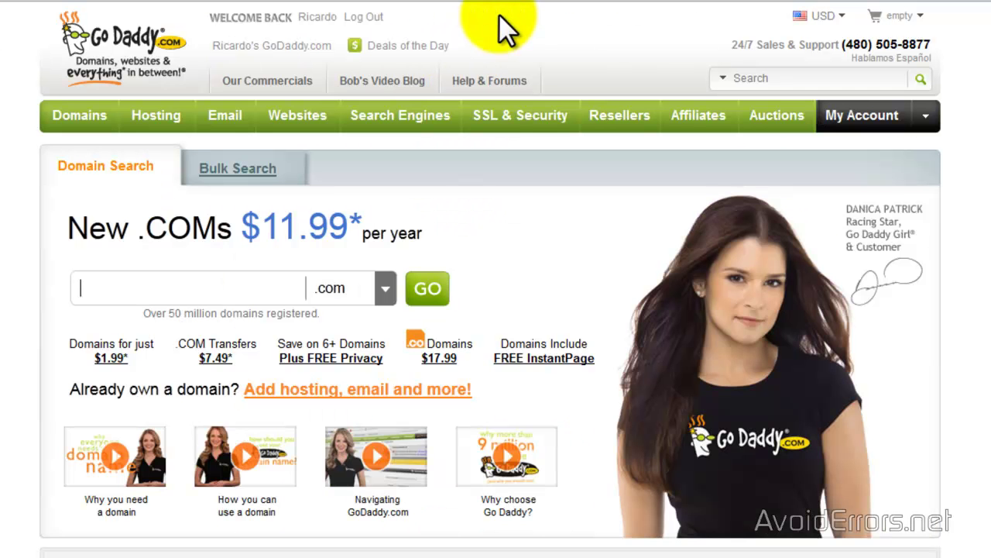
left_click(866, 121)
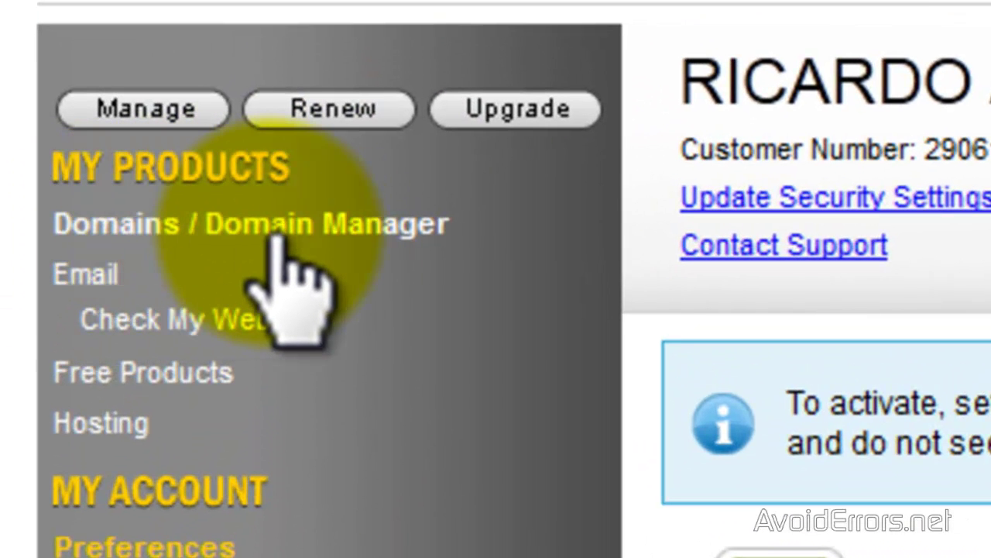
left_click(269, 221)
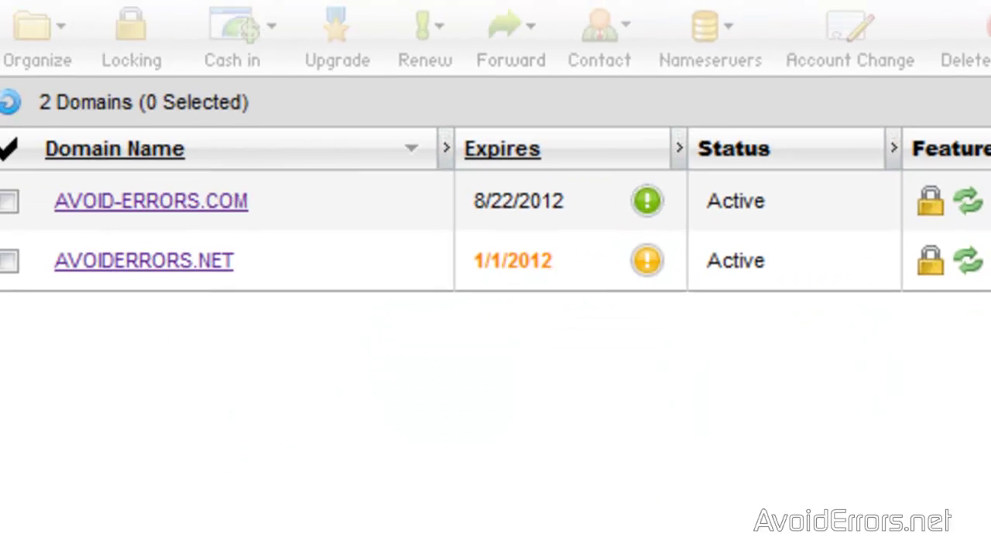
left_click(24, 199)
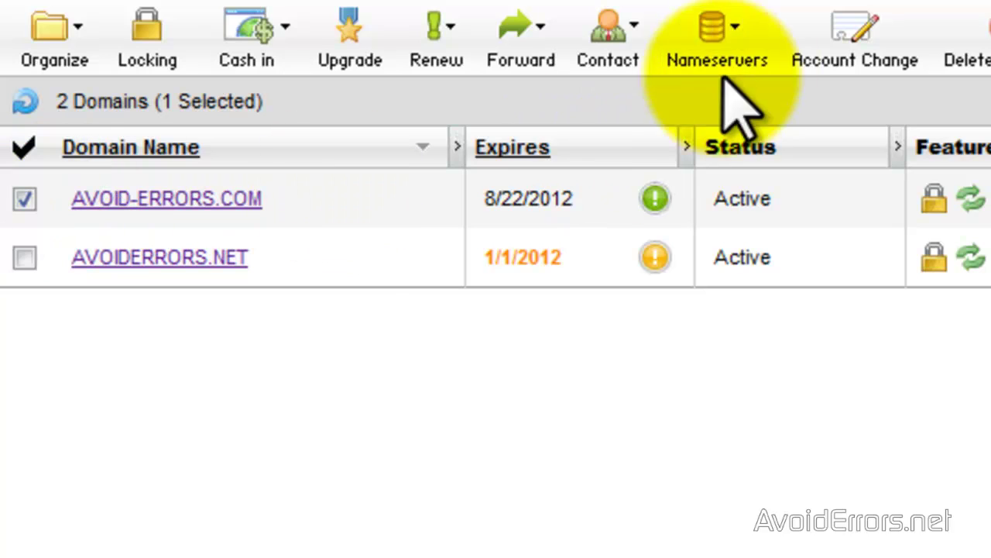
left_click(737, 35)
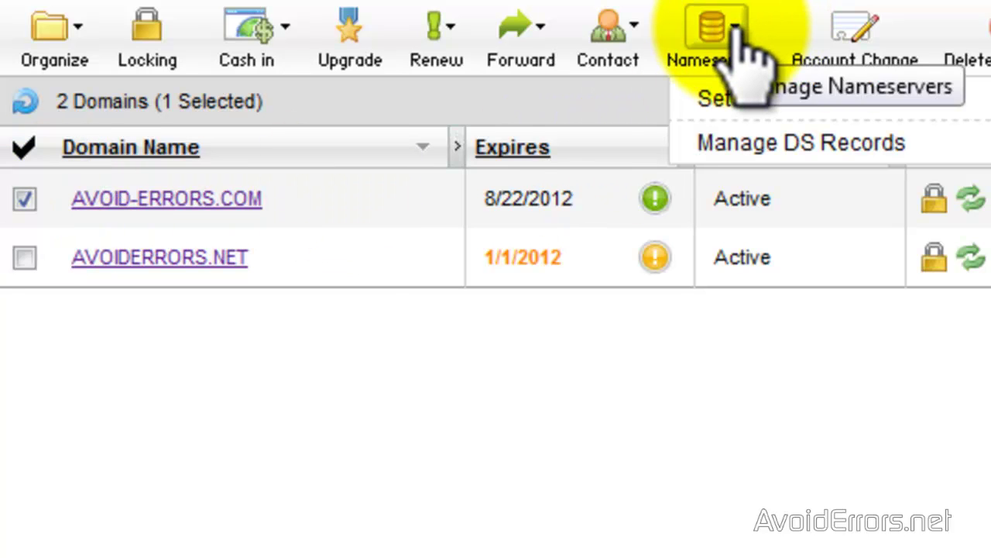
left_click(740, 103)
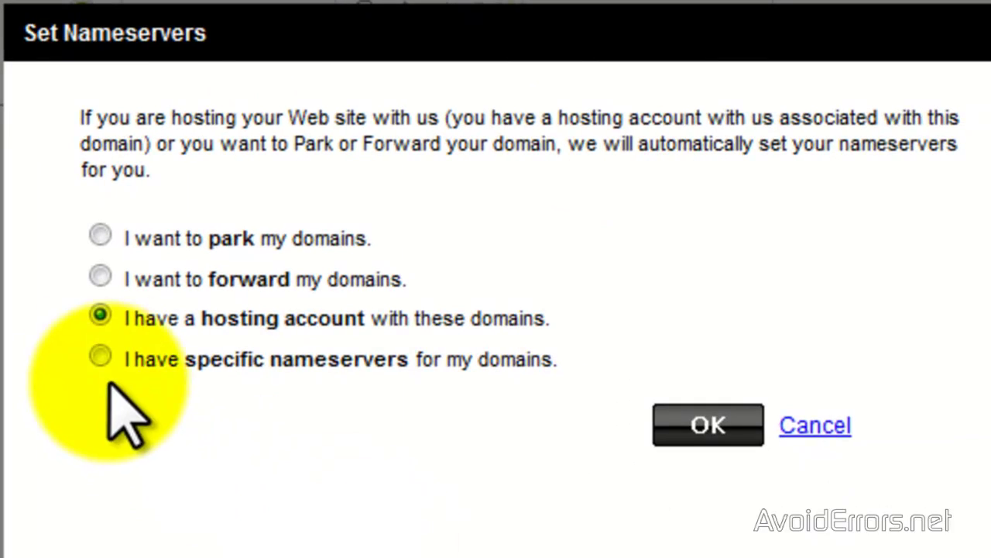
Choose custom nameservers and replace Nameserver 1 with igor.ns.cloudflare.com.
left_click(101, 357)
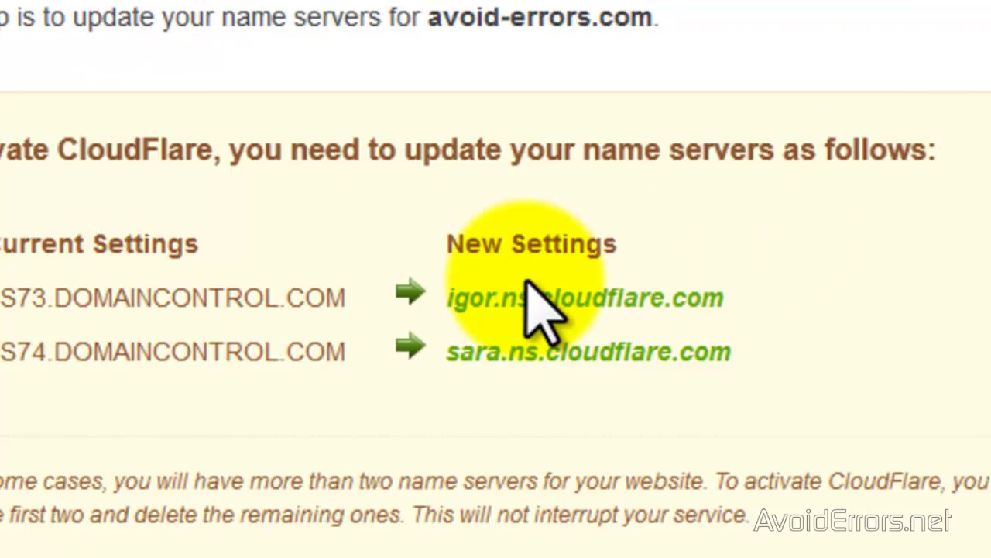
left_click_drag(438, 300, 737, 305)
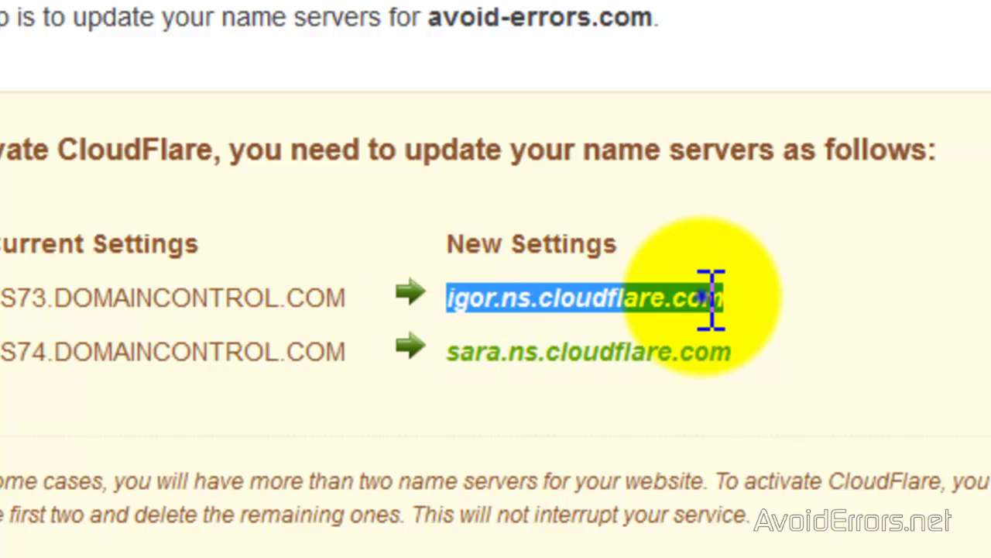
right_click(709, 298)
left_click(805, 465)
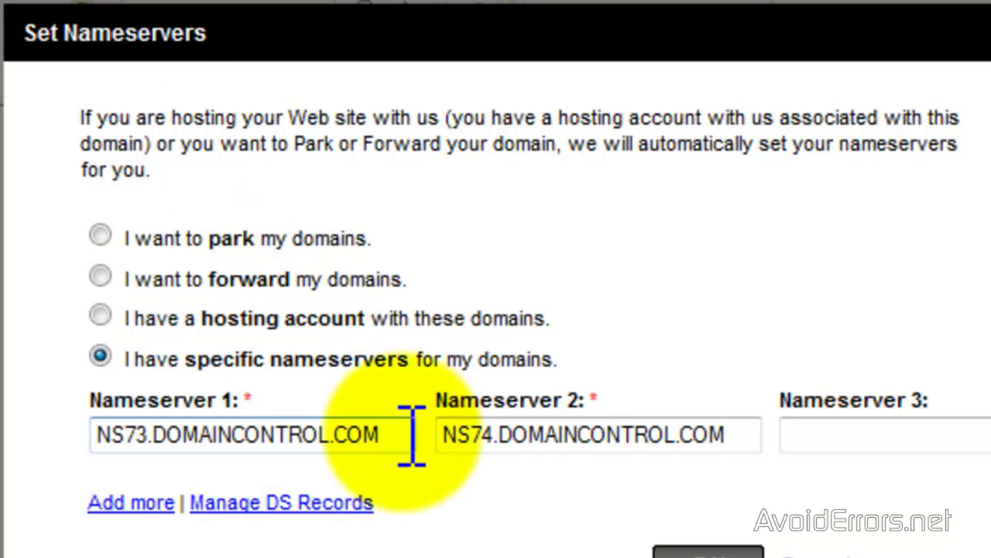
left_click_drag(398, 434, 21, 436)
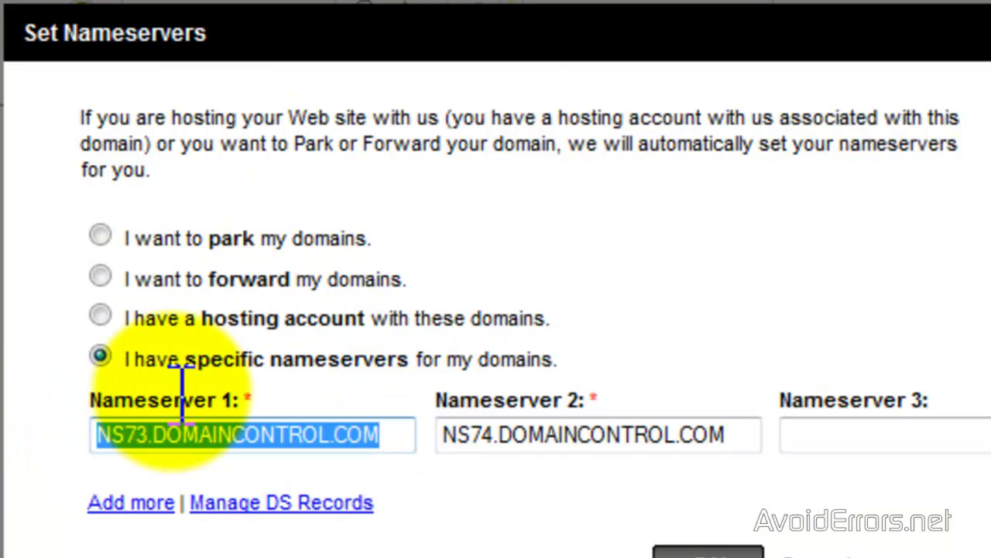
key("BackSpace")
right_click(243, 432)
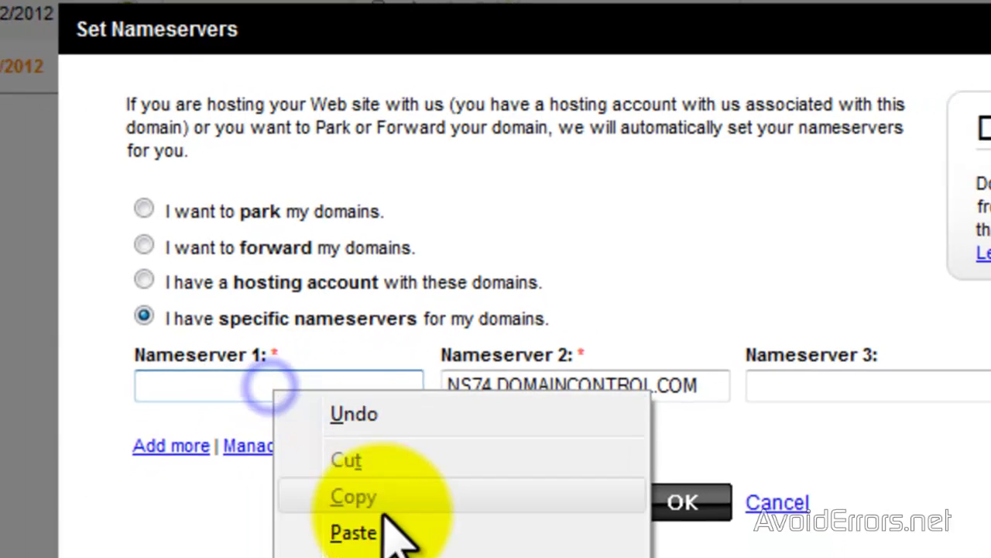
left_click(364, 540)
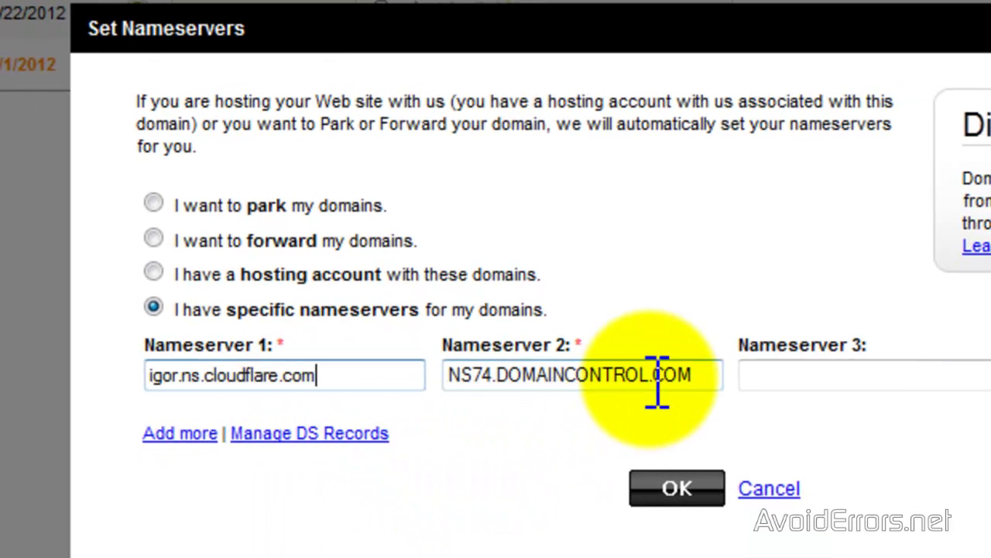
Replace Nameserver 2 with sara.ns.cloudflare.com.
left_click_drag(701, 373, 317, 361)
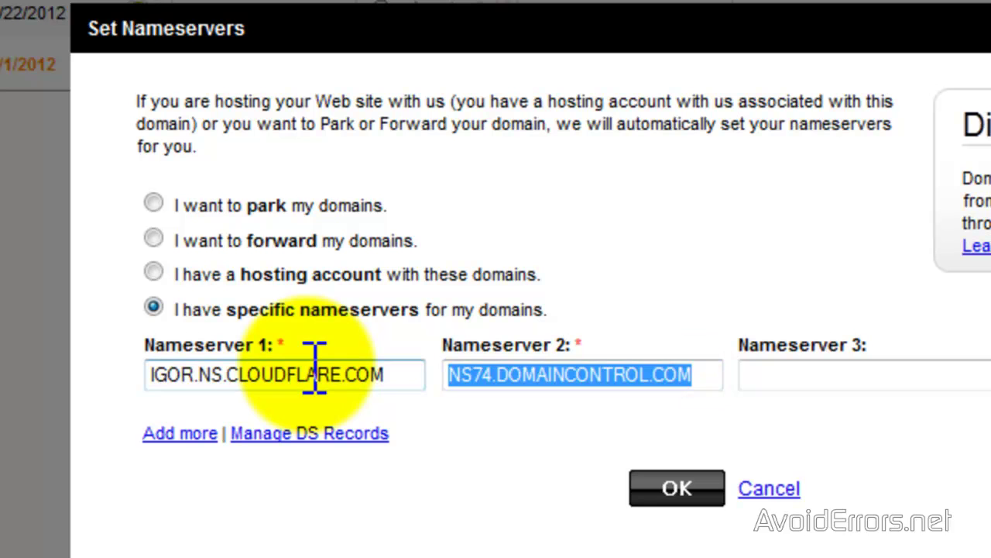
key("BackSpace")
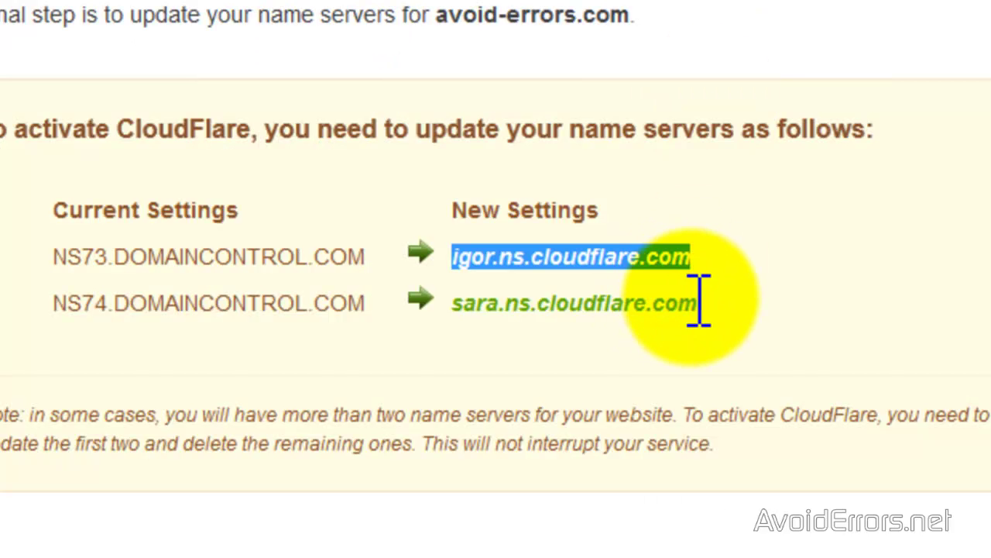
left_click_drag(703, 303, 460, 325)
right_click(469, 308)
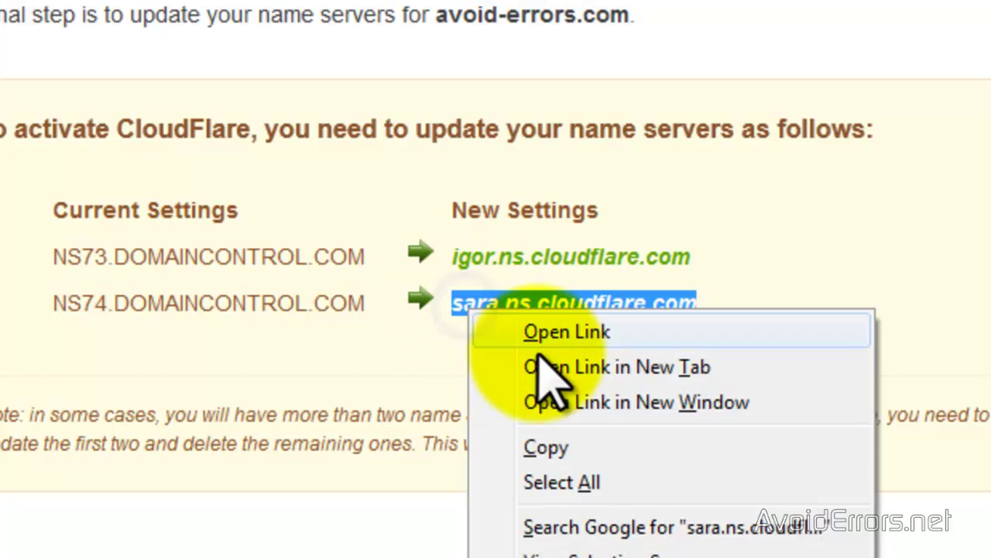
left_click(549, 449)
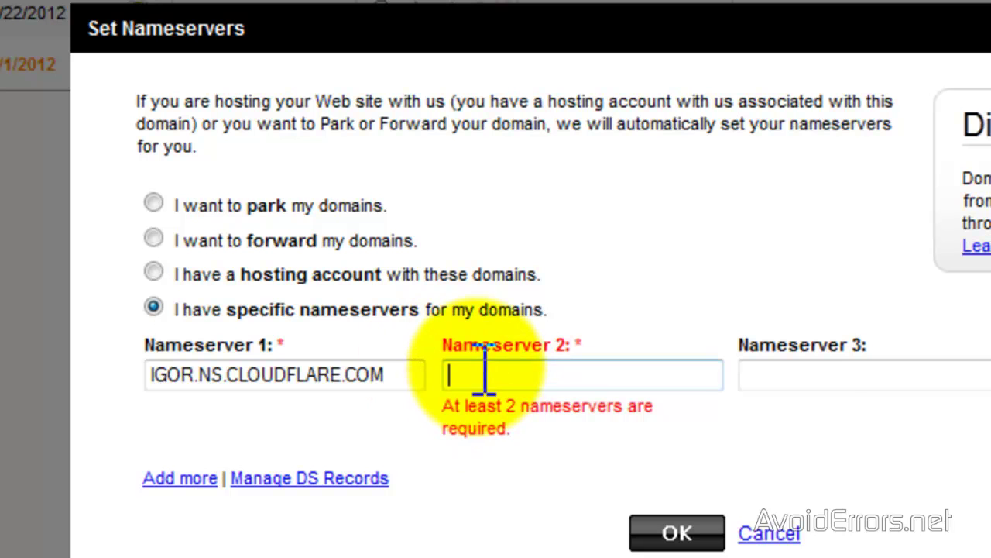
right_click(482, 373)
left_click(551, 508)
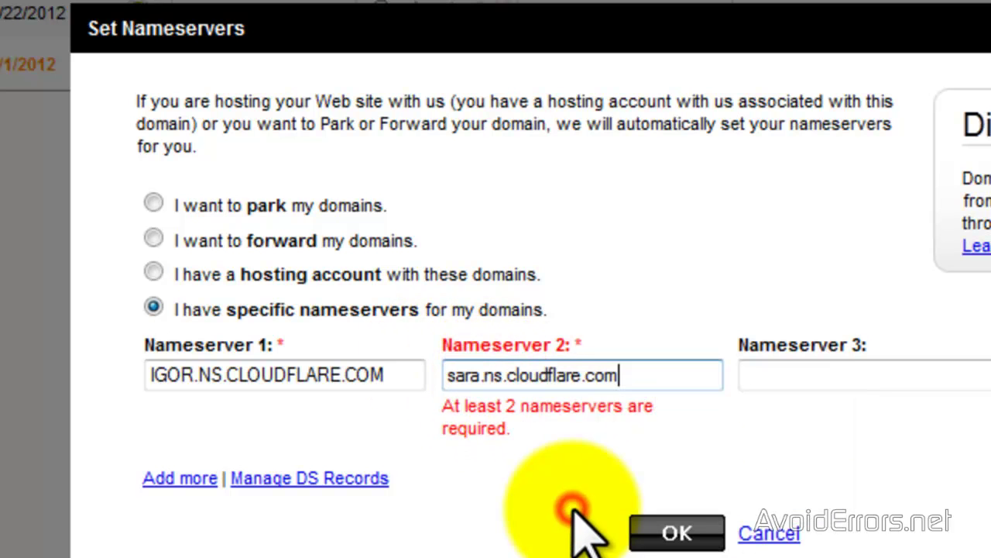
Submit the two CloudFlare nameservers and dismiss the confirmation.
left_click(674, 534)
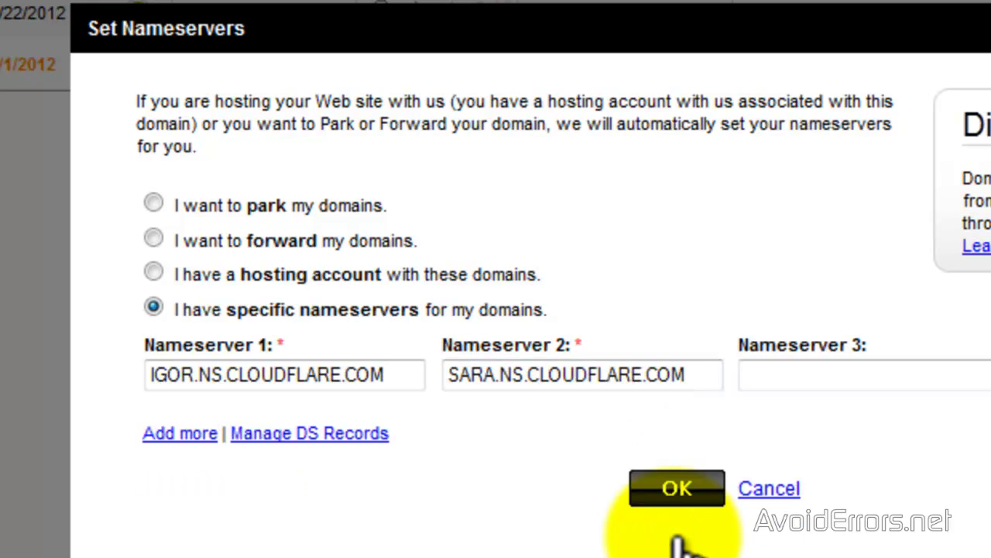
left_click(670, 484)
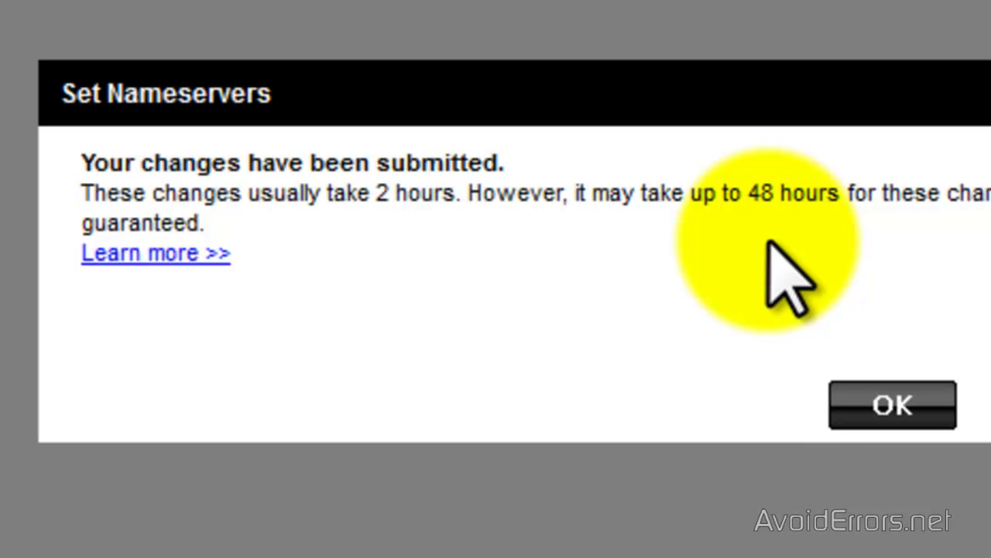
left_click(902, 406)
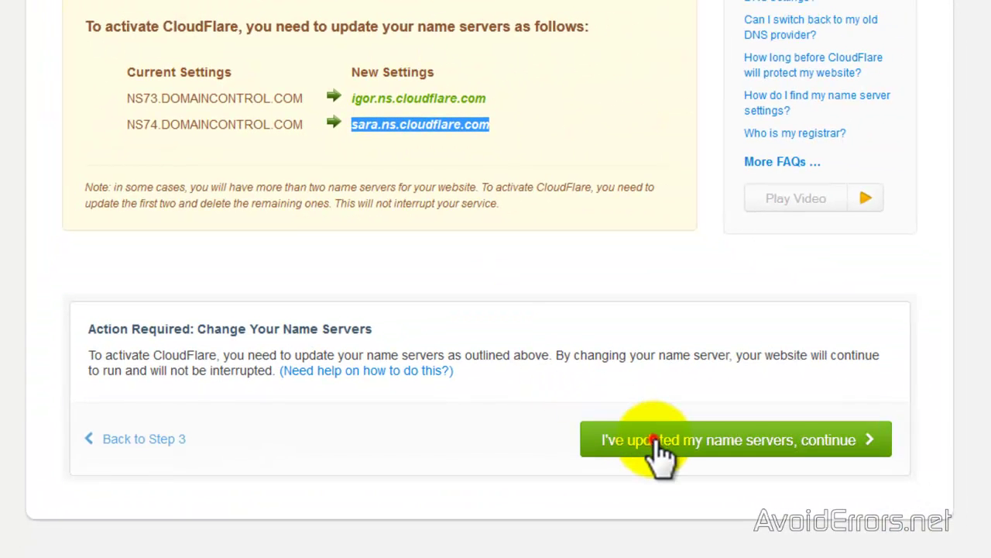
Confirm the name servers were updated, then view the CloudFlare account page for the API key.
left_click(654, 439)
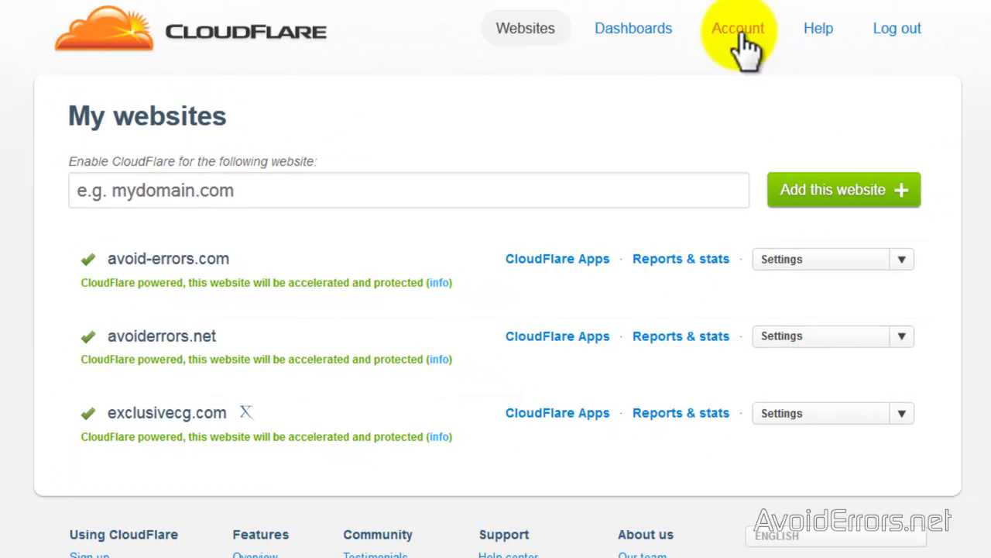
left_click(739, 35)
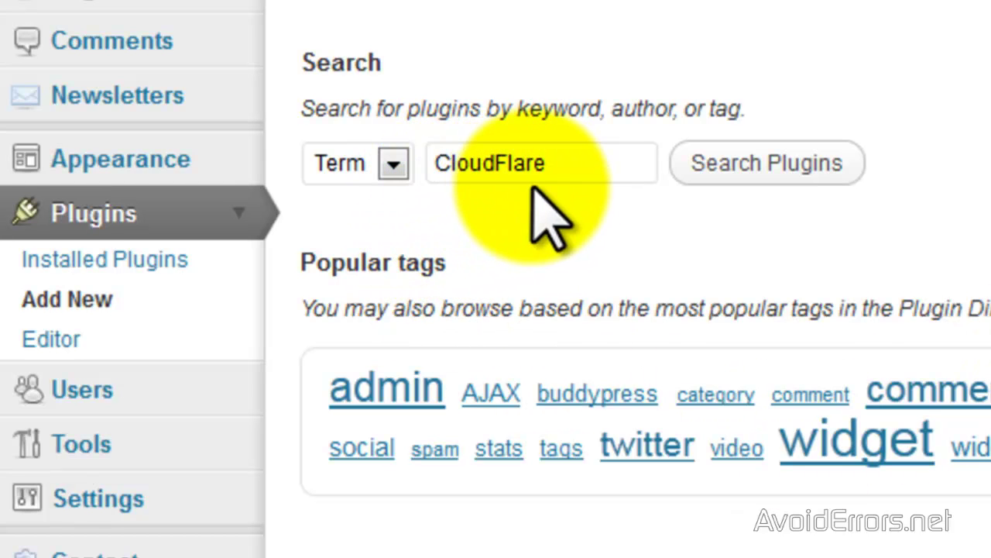
Search for CloudFlare, install the CloudFlare 1.1.9 plugin and activate it.
left_click(786, 175)
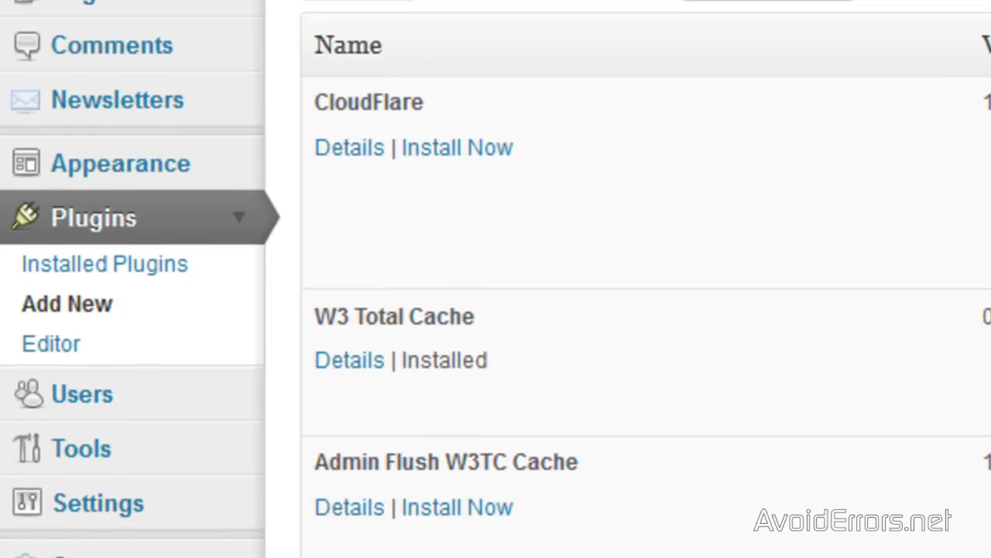
scroll(496, 279, "up", 2)
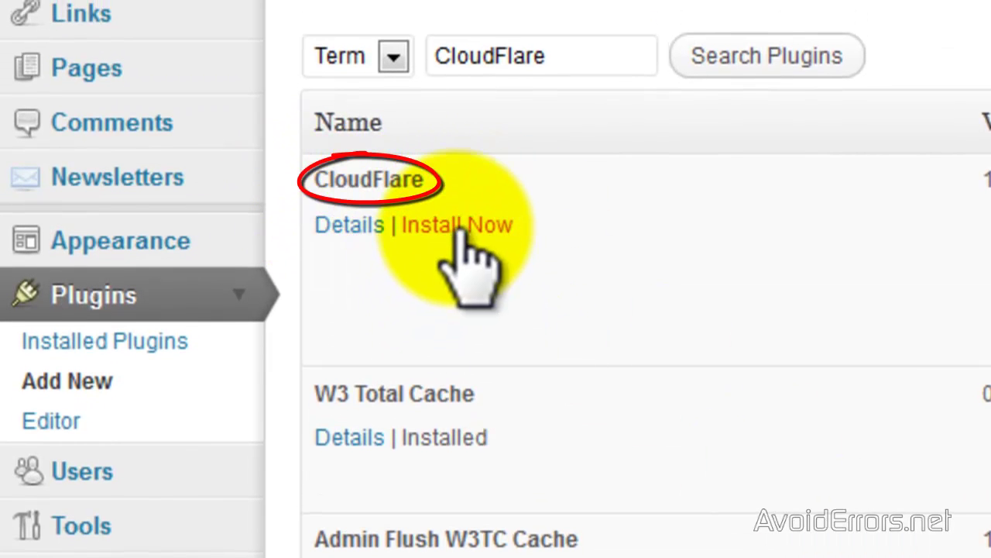
left_click(459, 223)
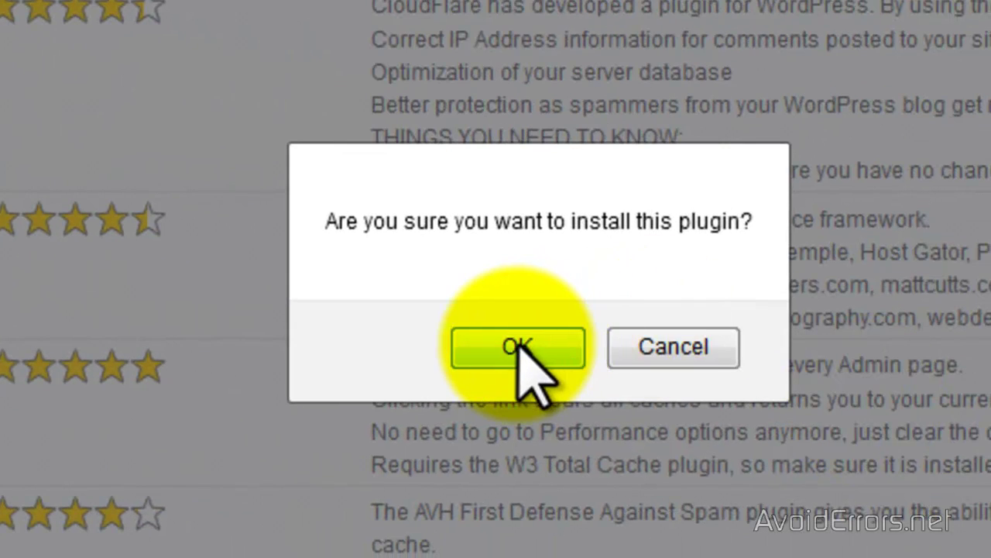
left_click(517, 347)
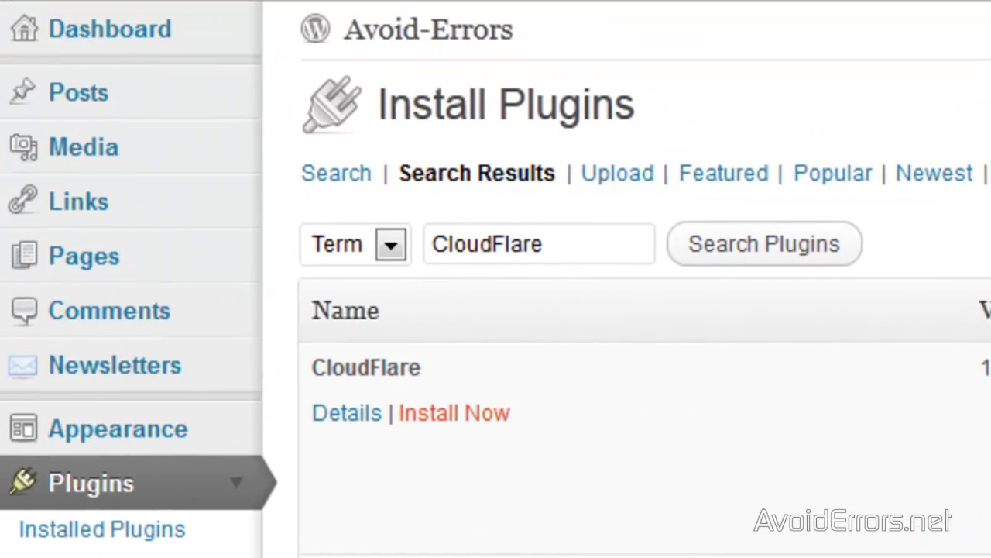
left_click(457, 412)
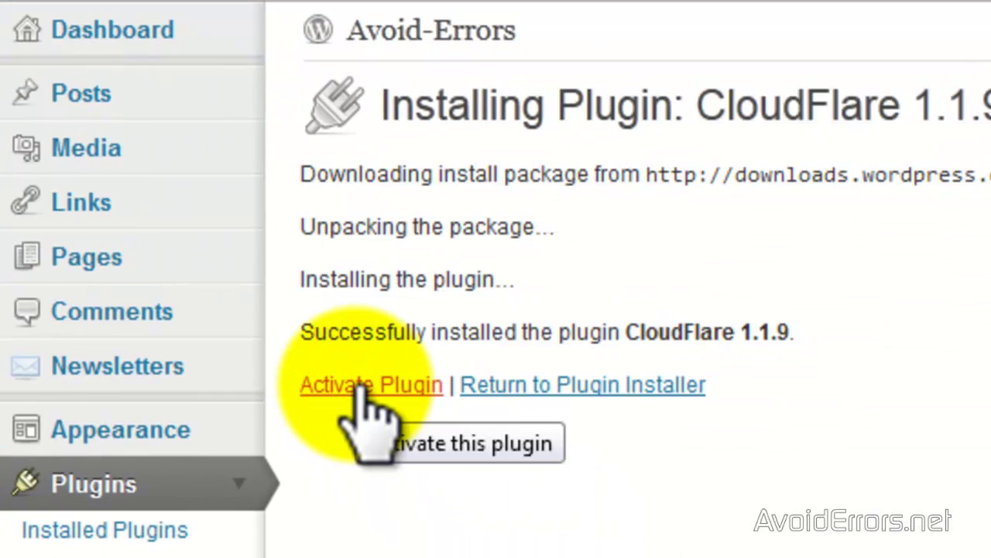
left_click(358, 385)
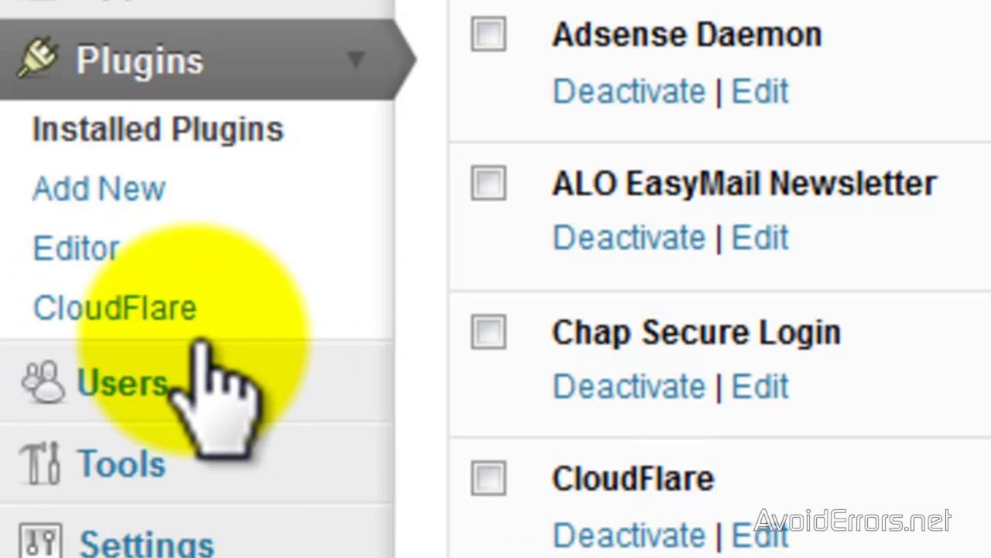
Paste the CloudFlare API key into the plugin settings and update the options.
left_click(221, 312)
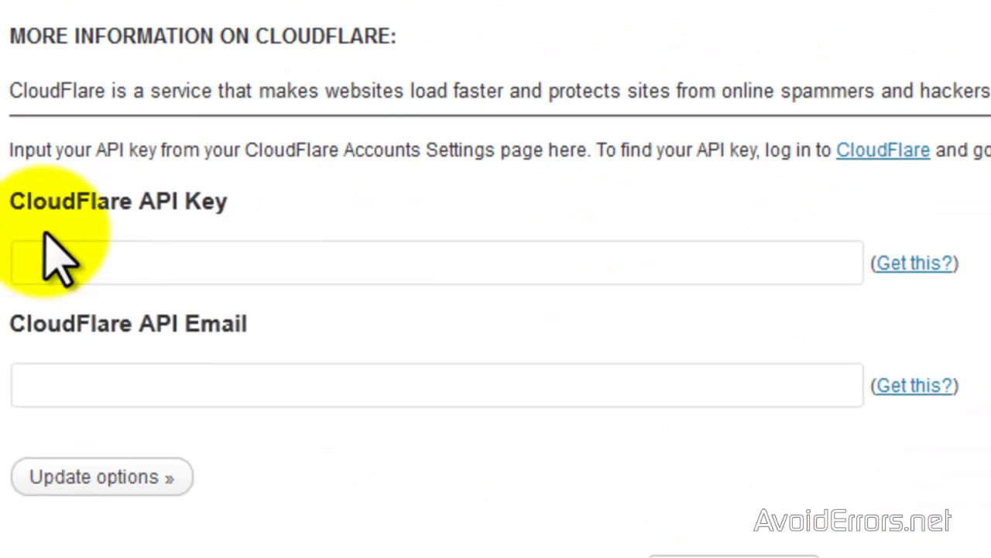
left_click(124, 267)
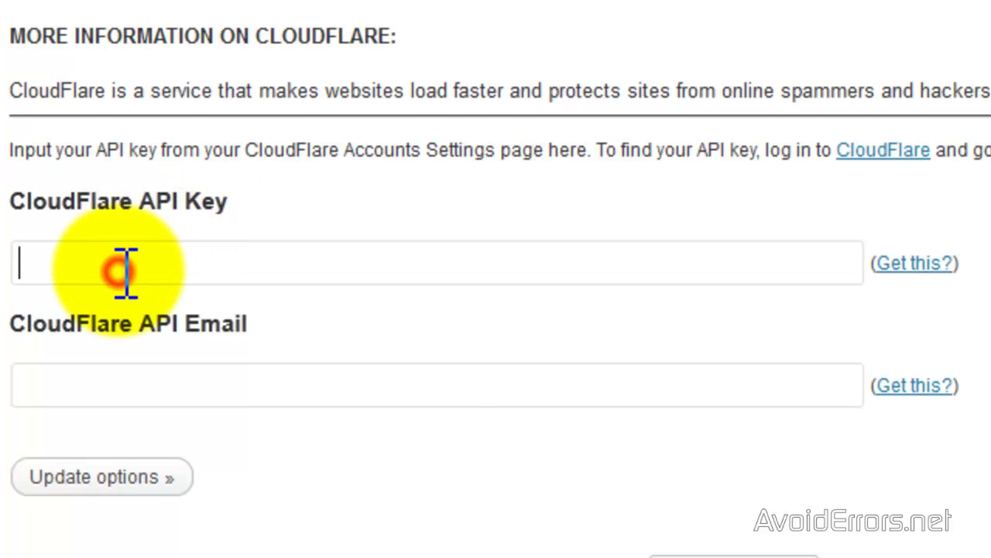
right_click(124, 267)
left_click(203, 404)
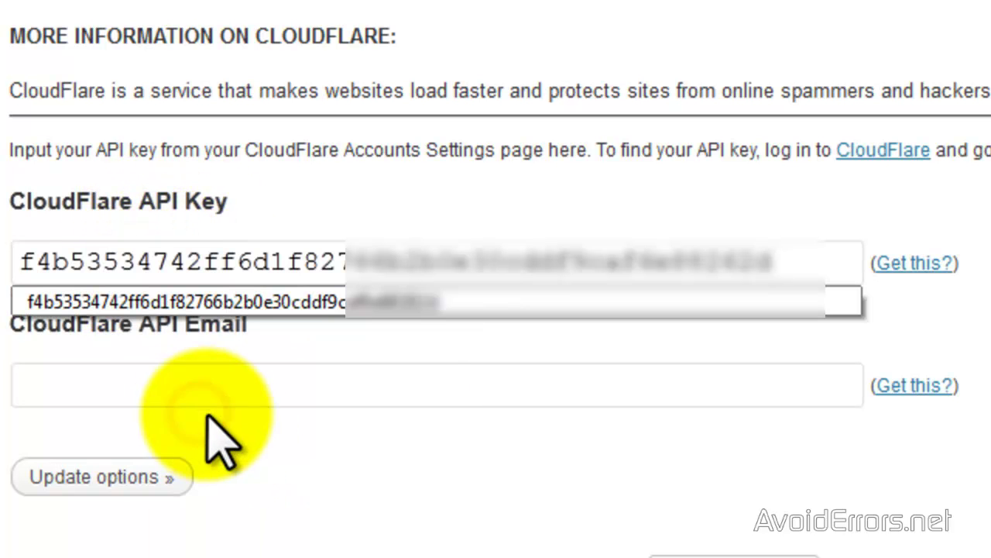
left_click(85, 477)
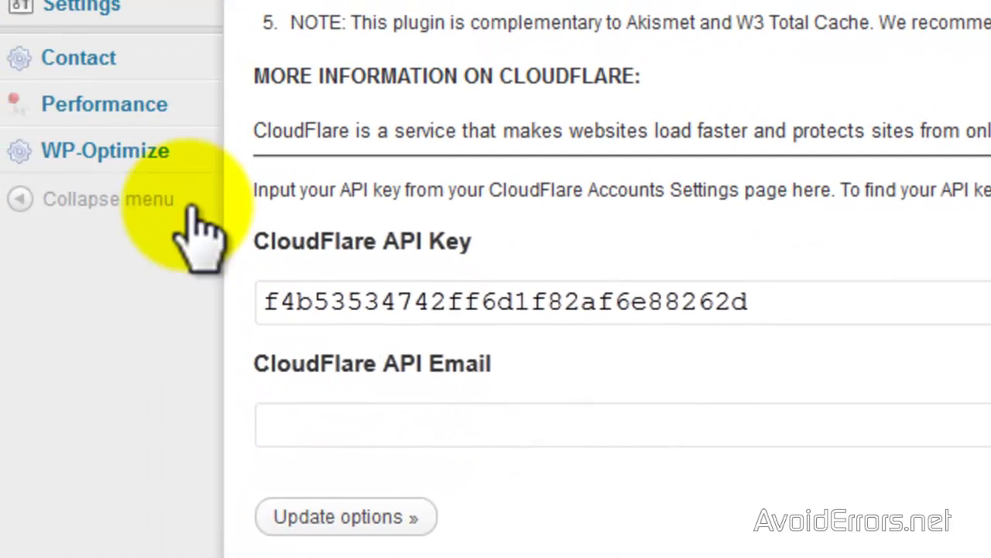
left_click(202, 103)
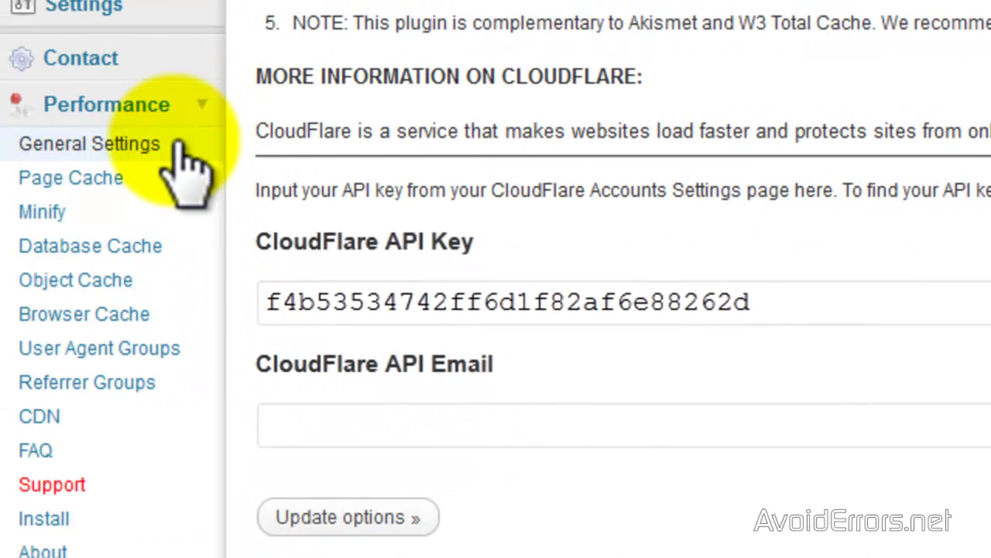
Open Performance > General Settings and scroll down to the CloudFlare section.
left_click(175, 144)
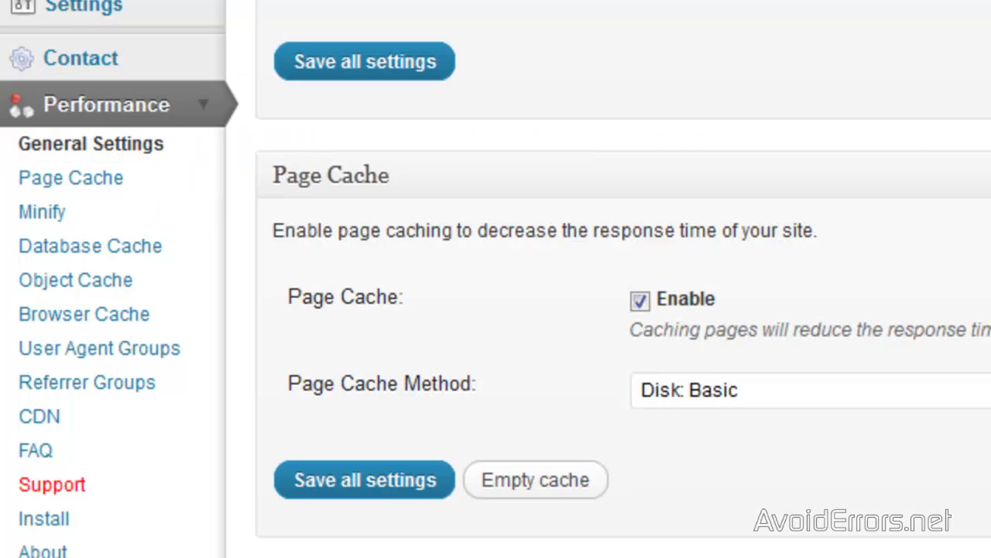
scroll(496, 279, "down", 20)
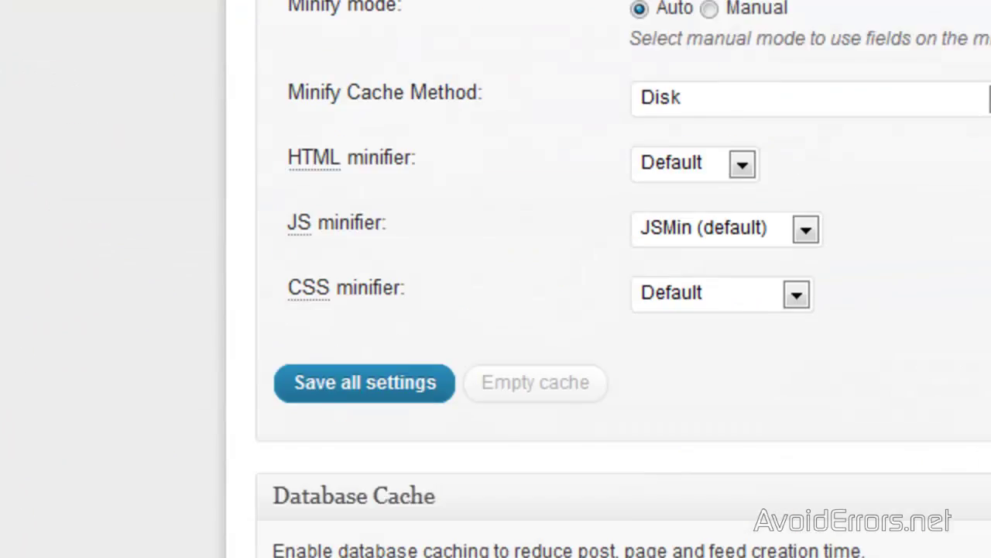
scroll(496, 278, "down", 15)
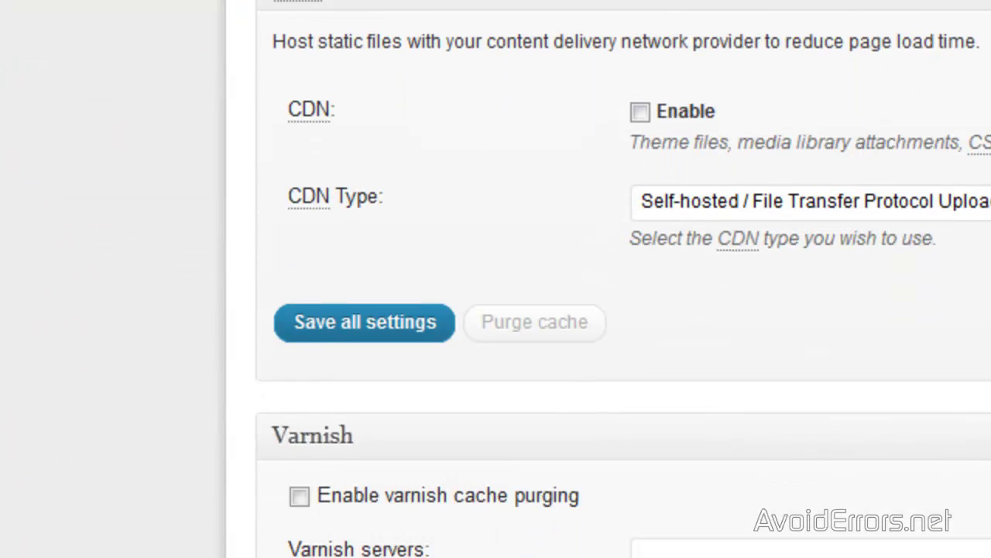
scroll(495, 279, "down", 3)
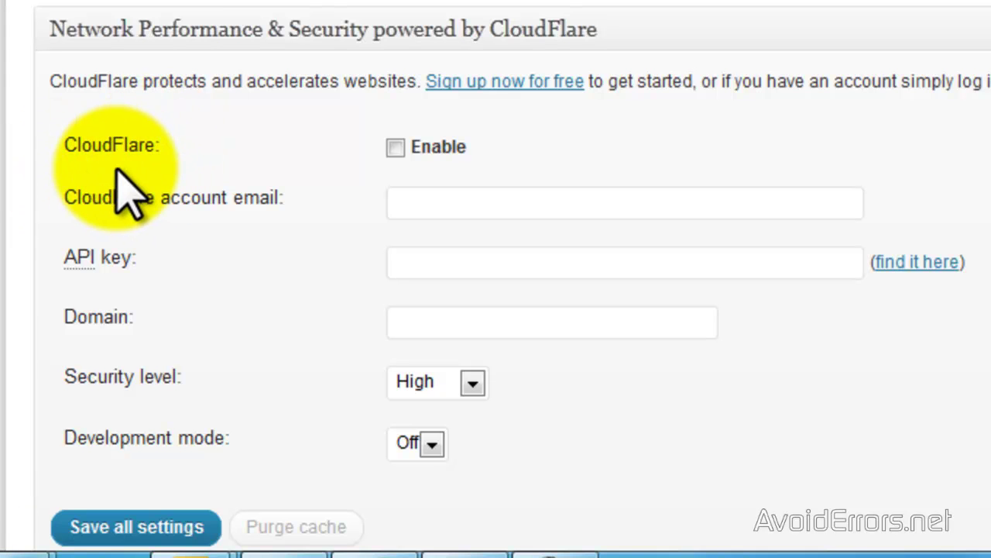
Enable CloudFlare in W3 Total Cache, enter the account email and paste the API key.
left_click(395, 147)
left_click(426, 202)
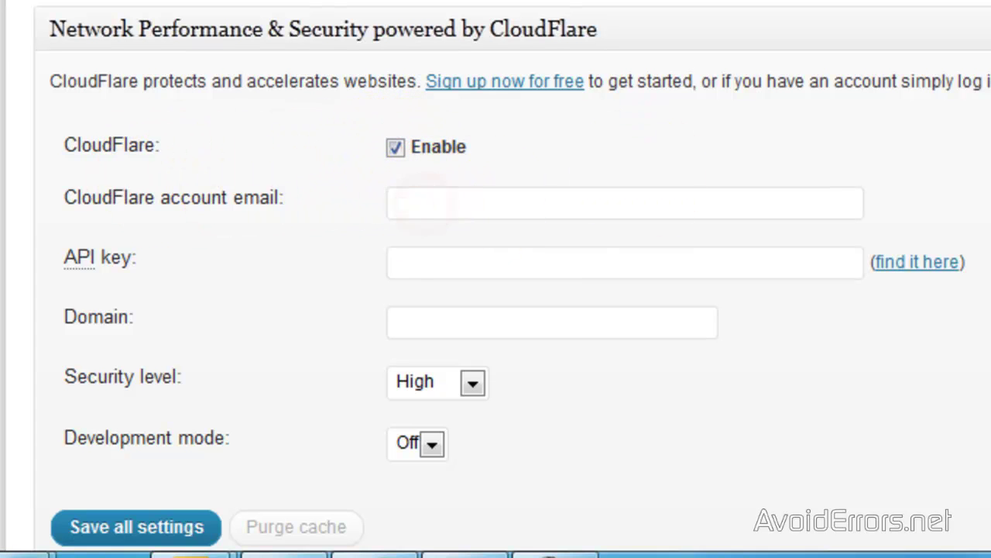
type("Your Email")
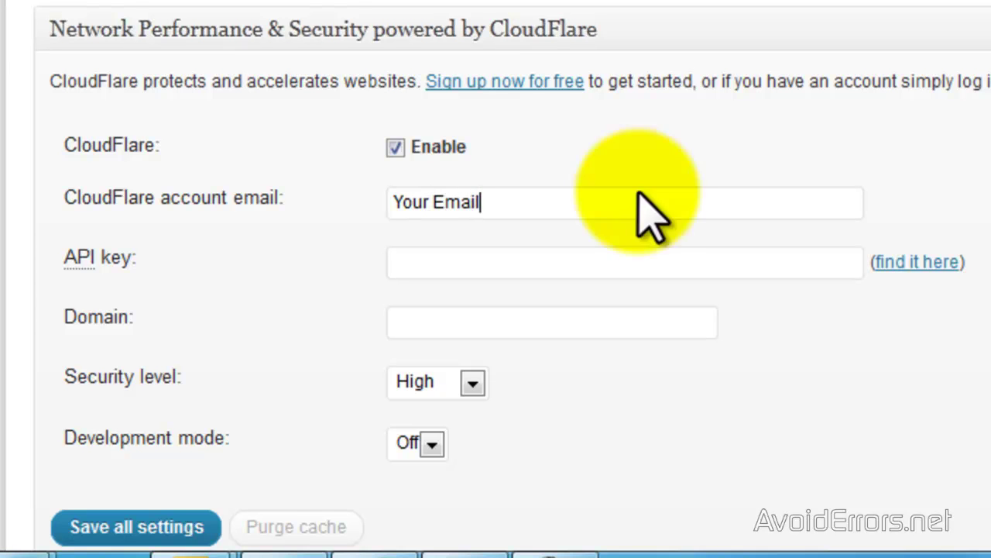
right_click(421, 278)
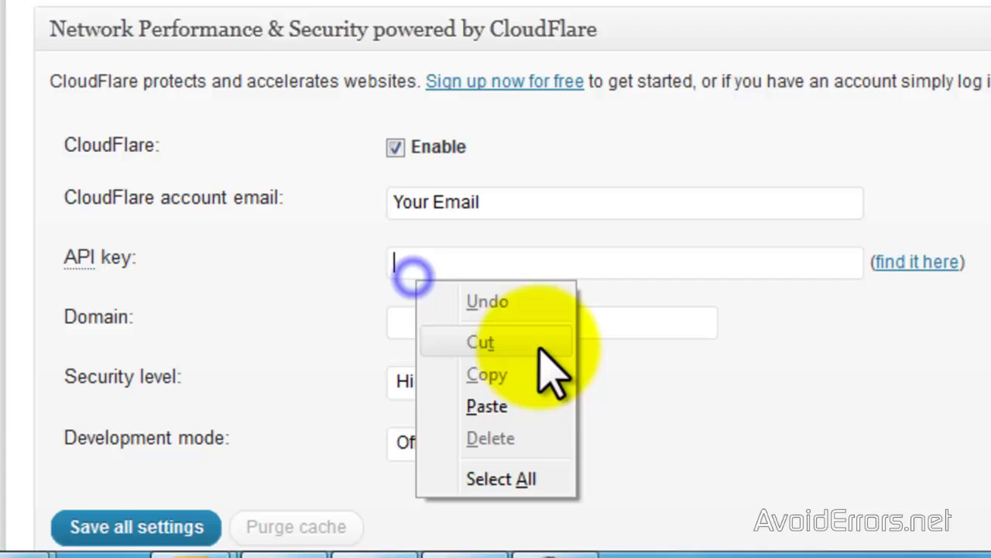
left_click(513, 408)
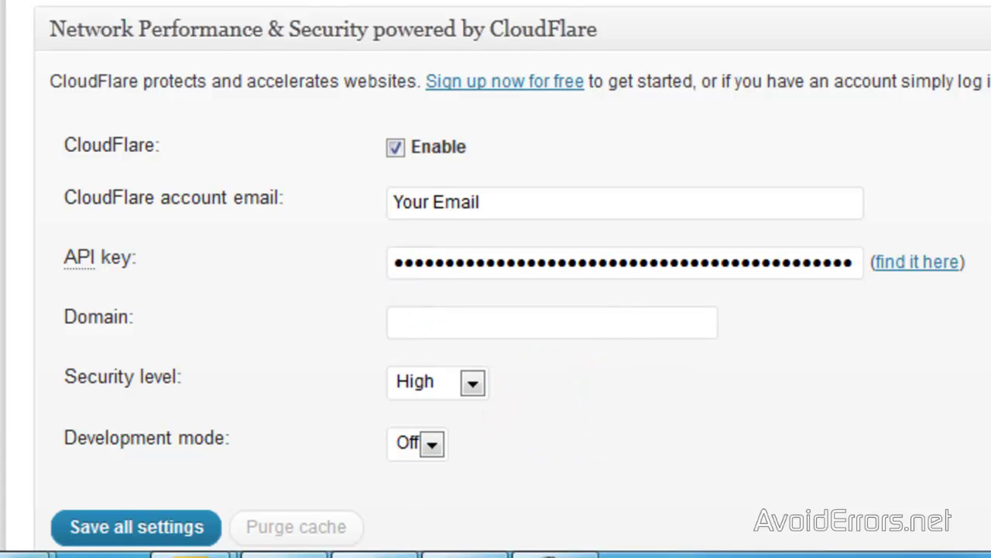